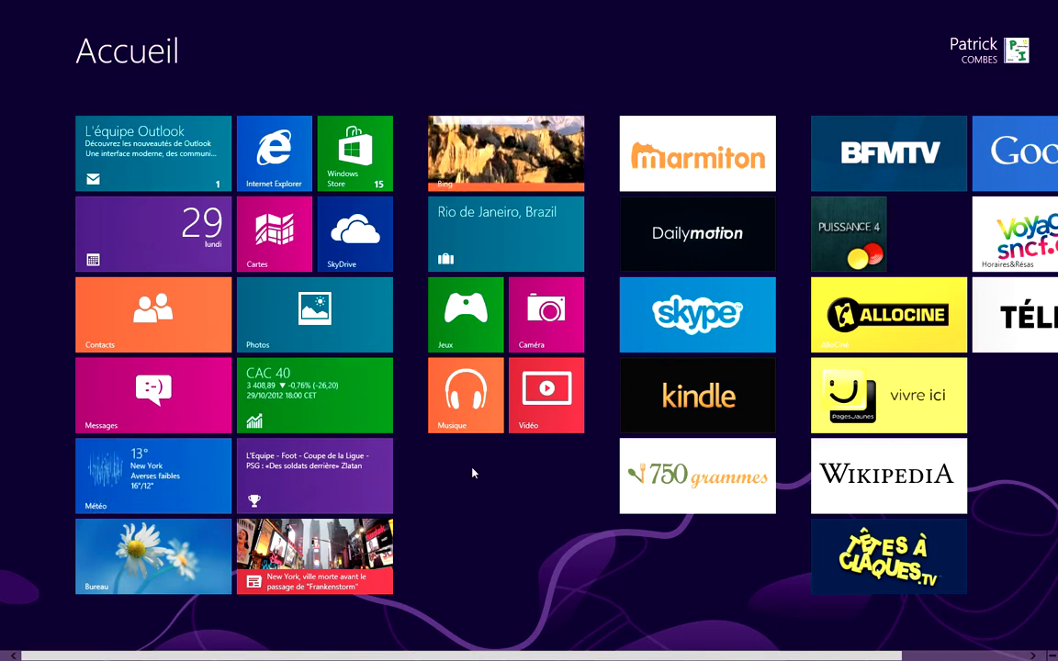
pyautogui.scroll(-3, 524, 468)
pyautogui.scroll(3, 524, 470)
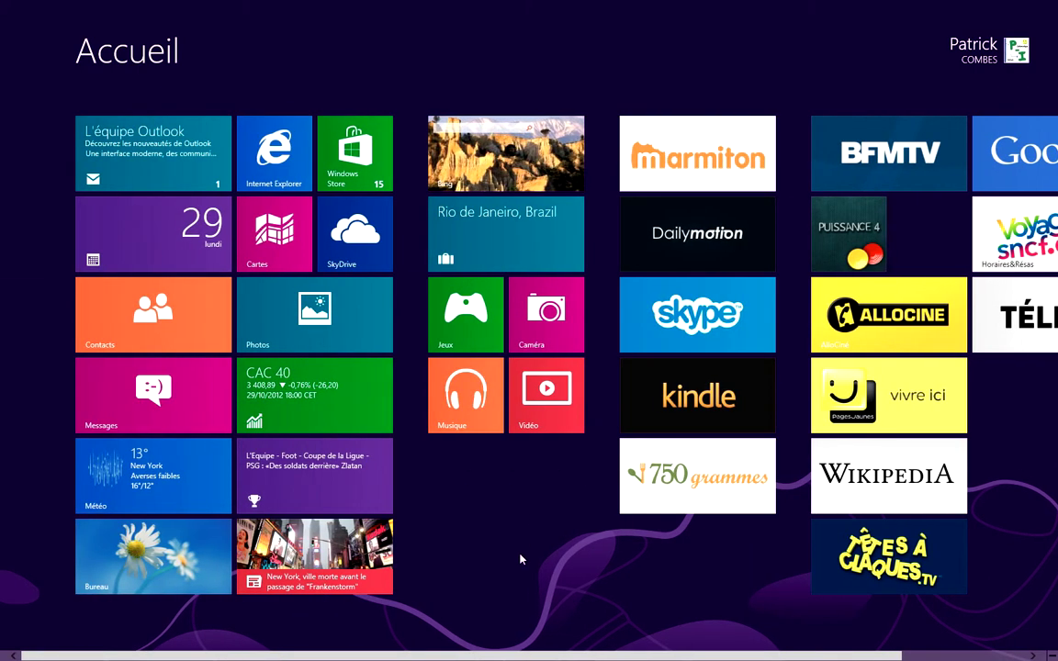
pyautogui.moveTo(509, 654)
pyautogui.mouseDown()
pyautogui.moveTo(611, 656)
pyautogui.moveTo(501, 657)
pyautogui.mouseUp()
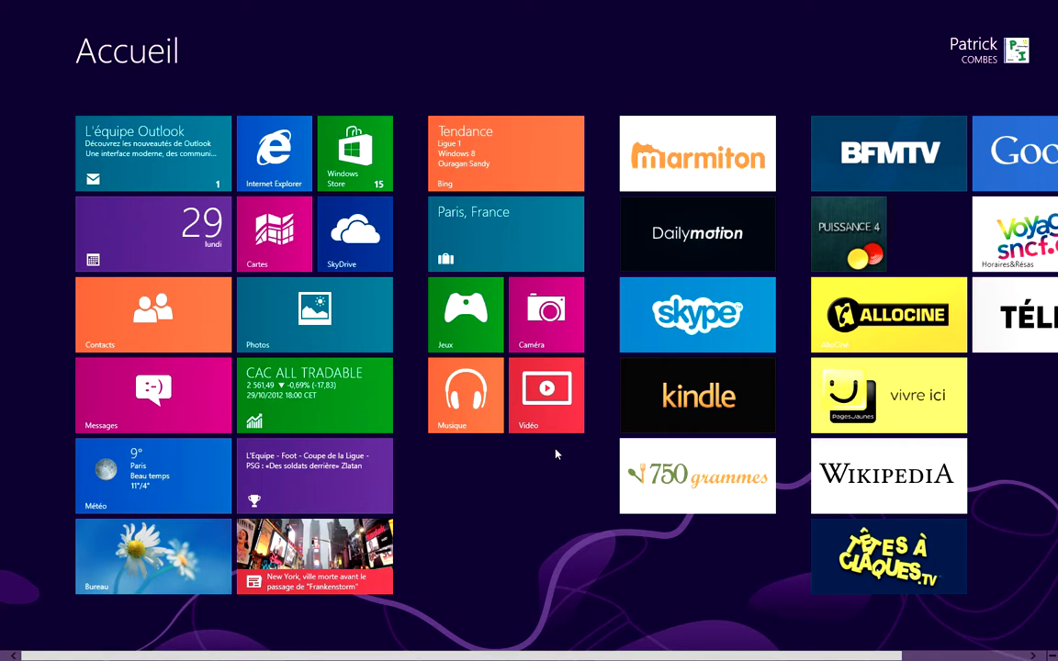
# Step: Shrink the 750 grammes and Kindle tiles in the third group to the small size
pyautogui.rightClick(707, 470)
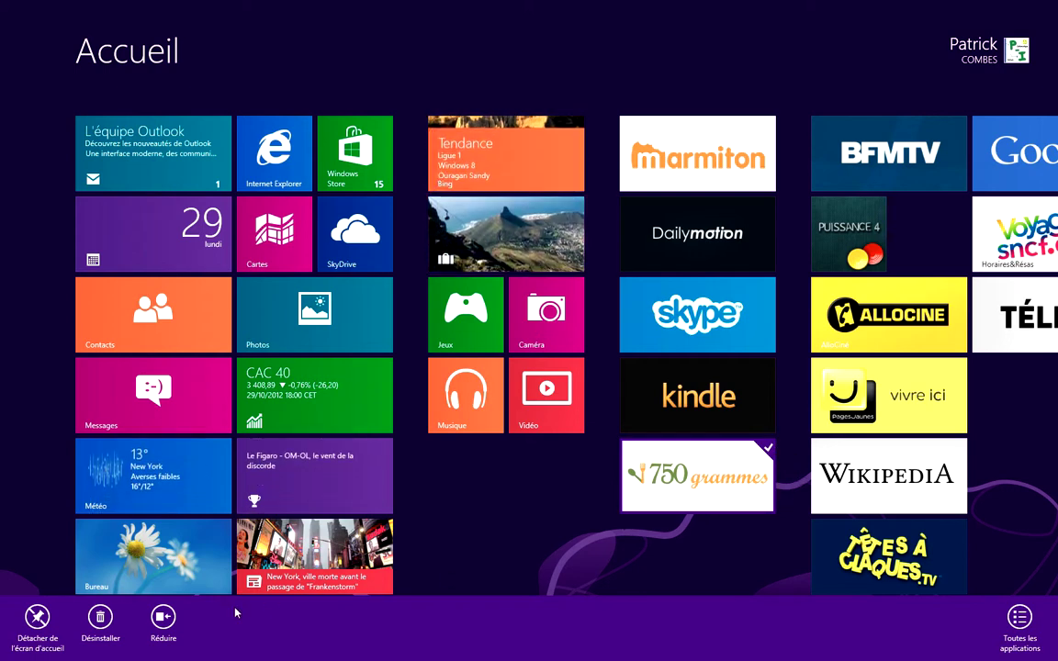
pyautogui.click(166, 620)
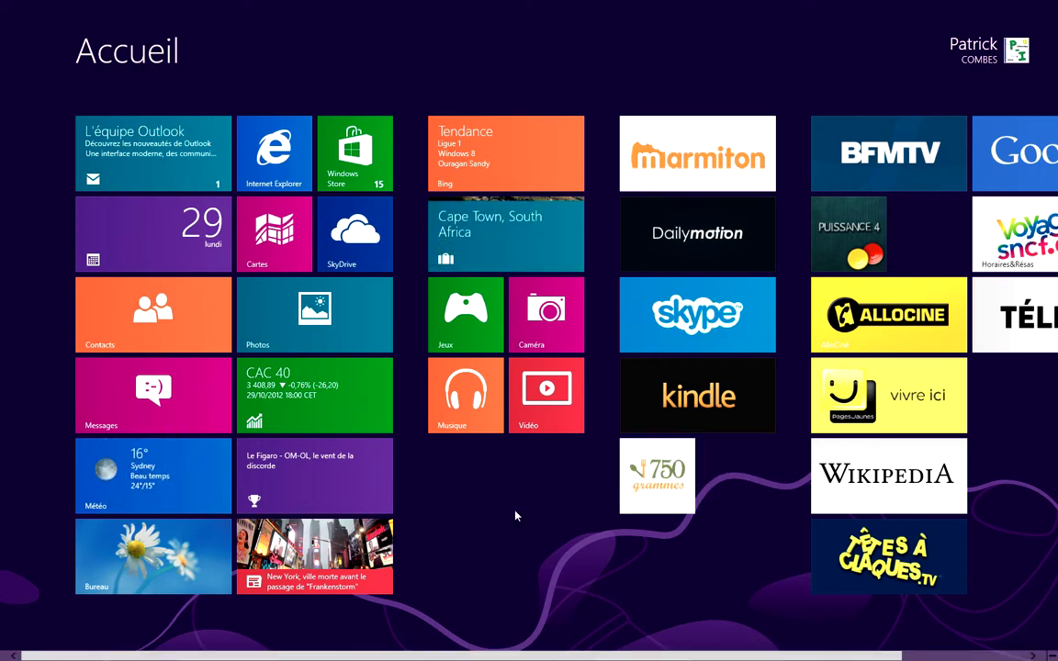
pyautogui.rightClick(706, 409)
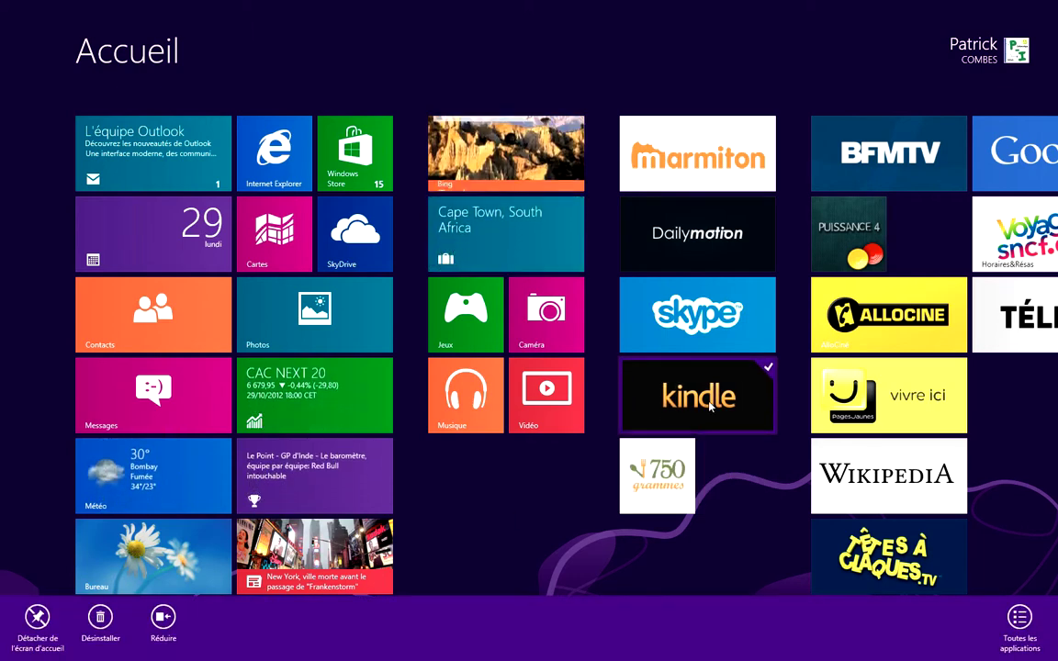
pyautogui.click(168, 620)
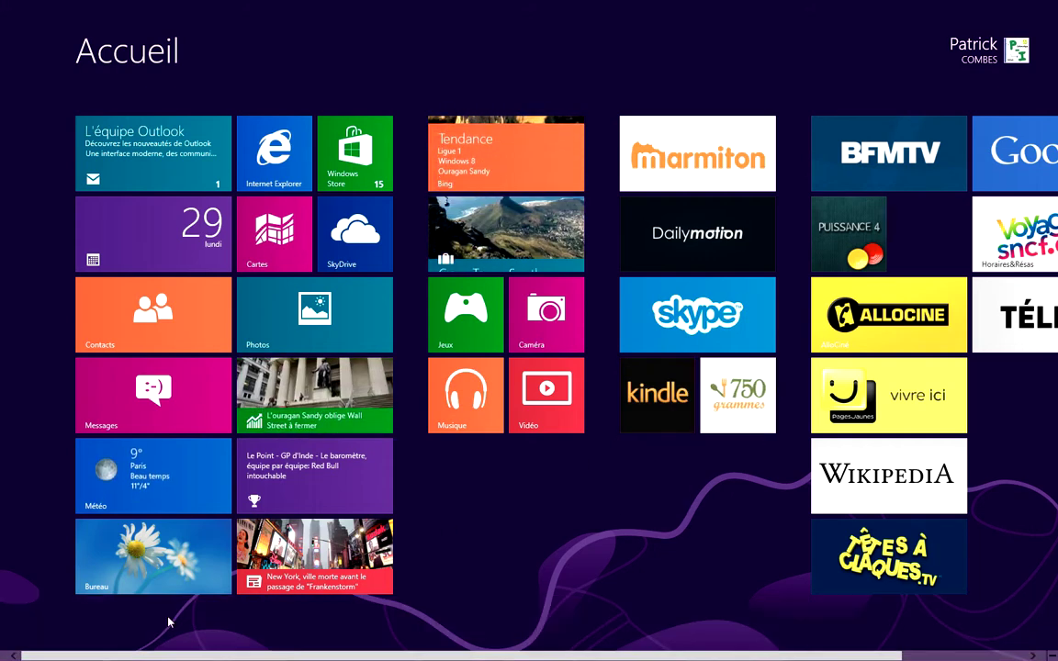
# Step: Shrink the PagesJaunes and AlloCiné tiles in the fourth group to the small size
pyautogui.rightClick(915, 393)
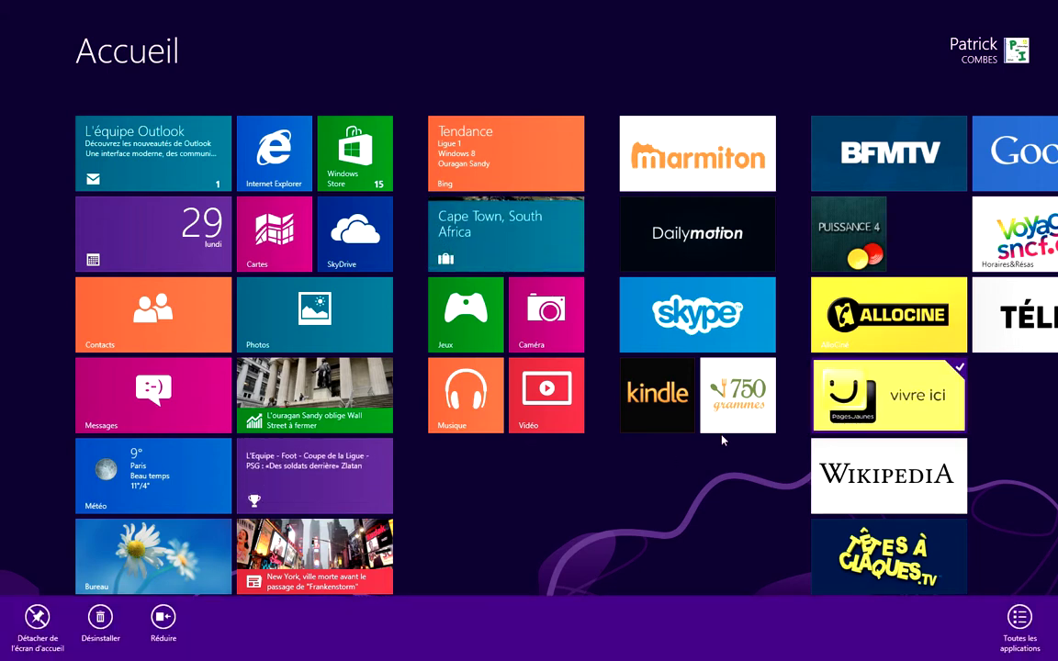
pyautogui.click(164, 617)
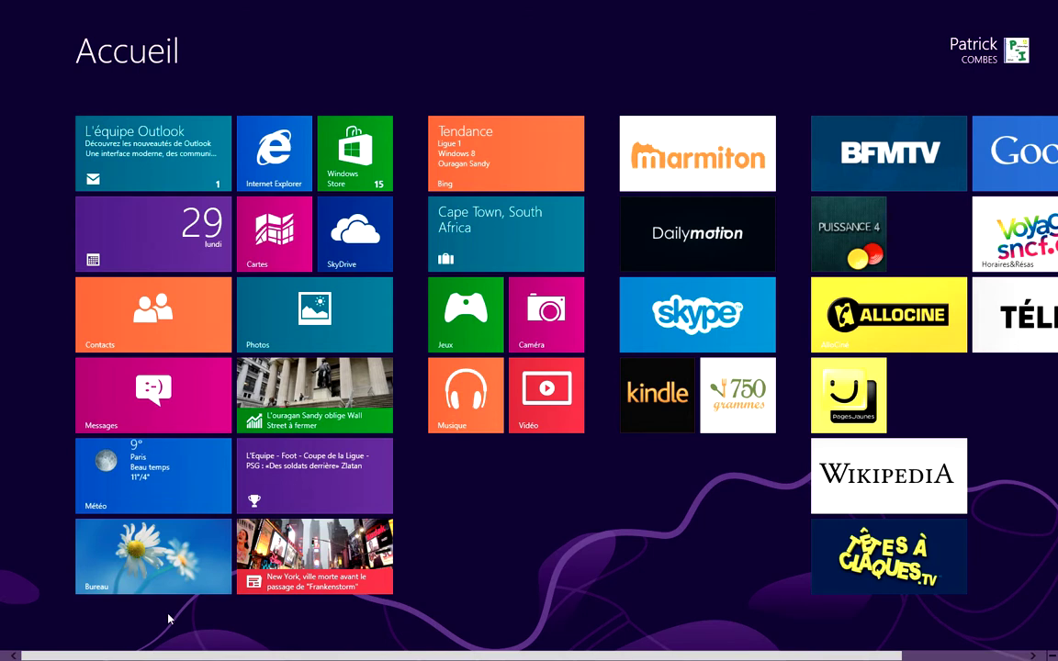
pyautogui.rightClick(873, 330)
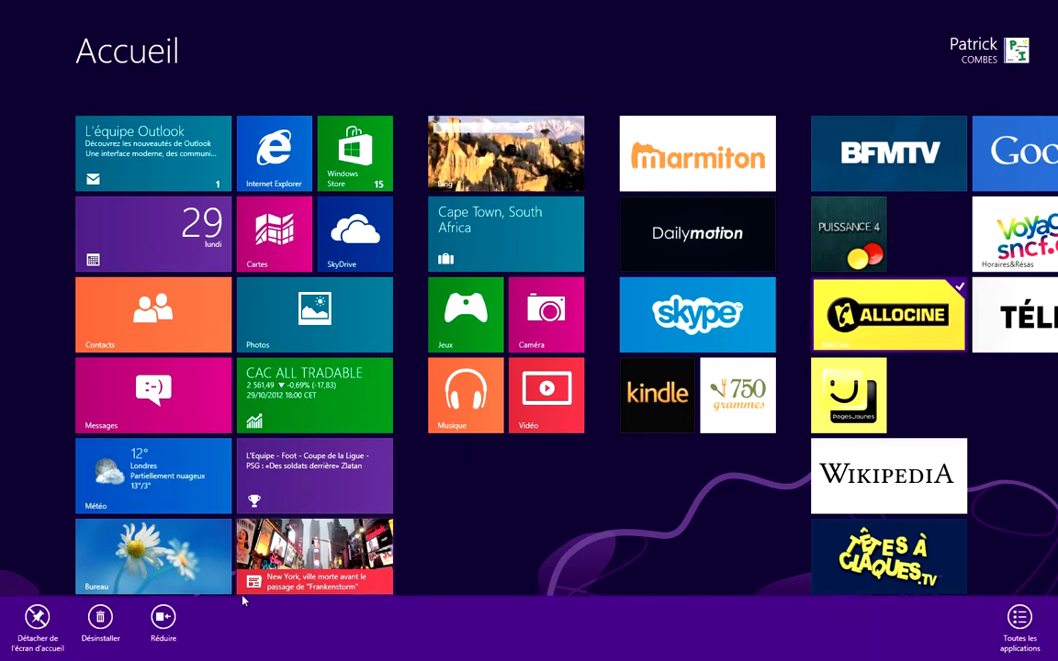
pyautogui.click(167, 620)
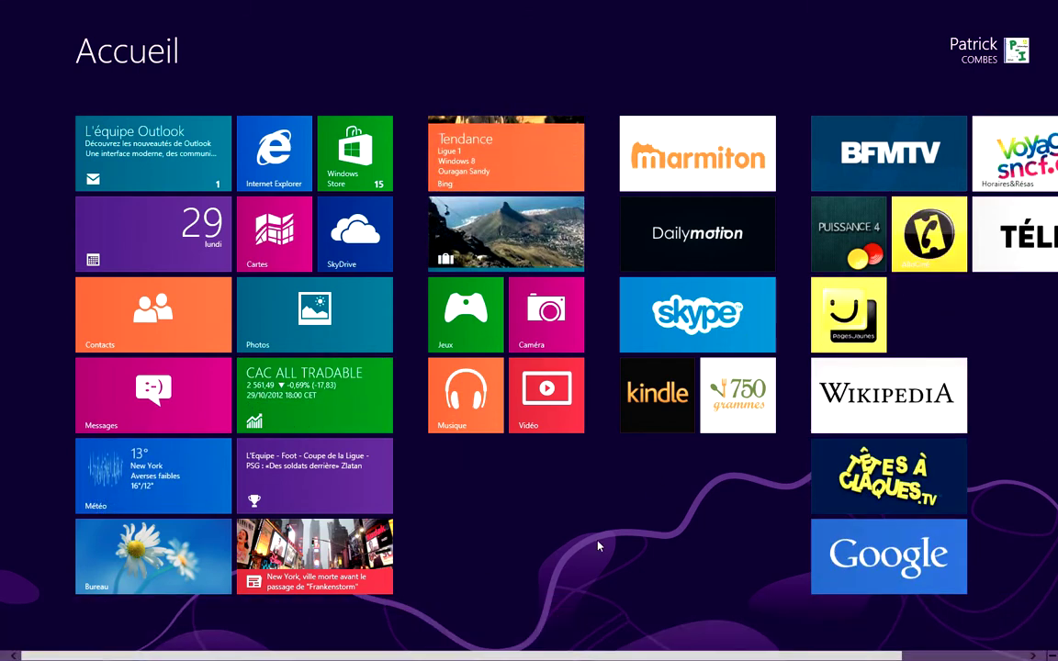
# Step: Reduce the Têtes à Claques, Google and Voyages-sncf.com tiles to the small size
pyautogui.rightClick(868, 491)
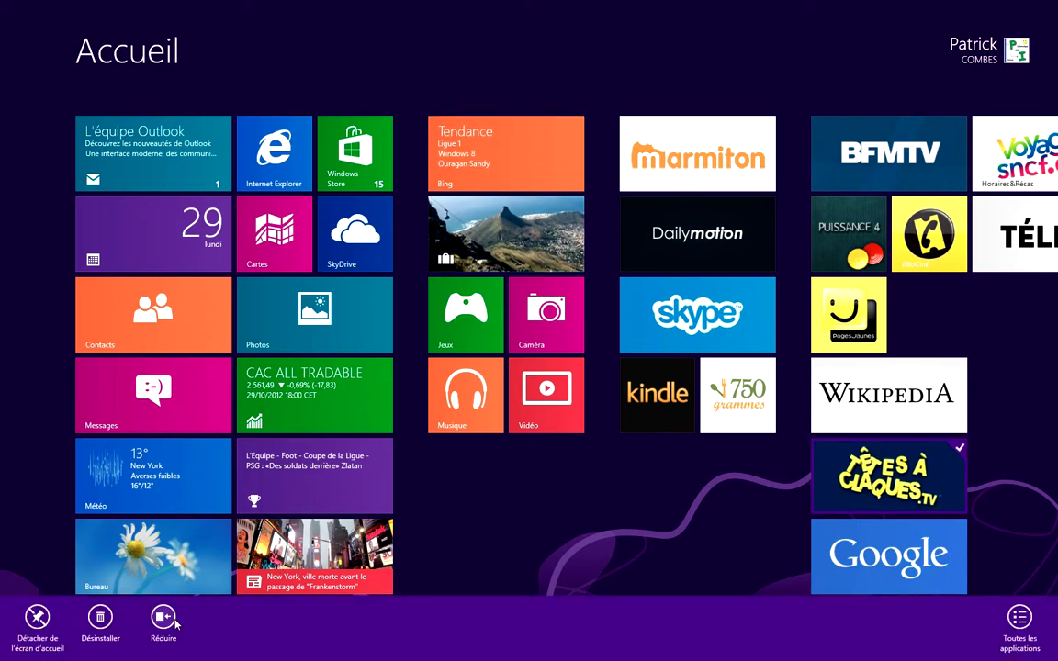
pyautogui.click(165, 620)
pyautogui.rightClick(850, 579)
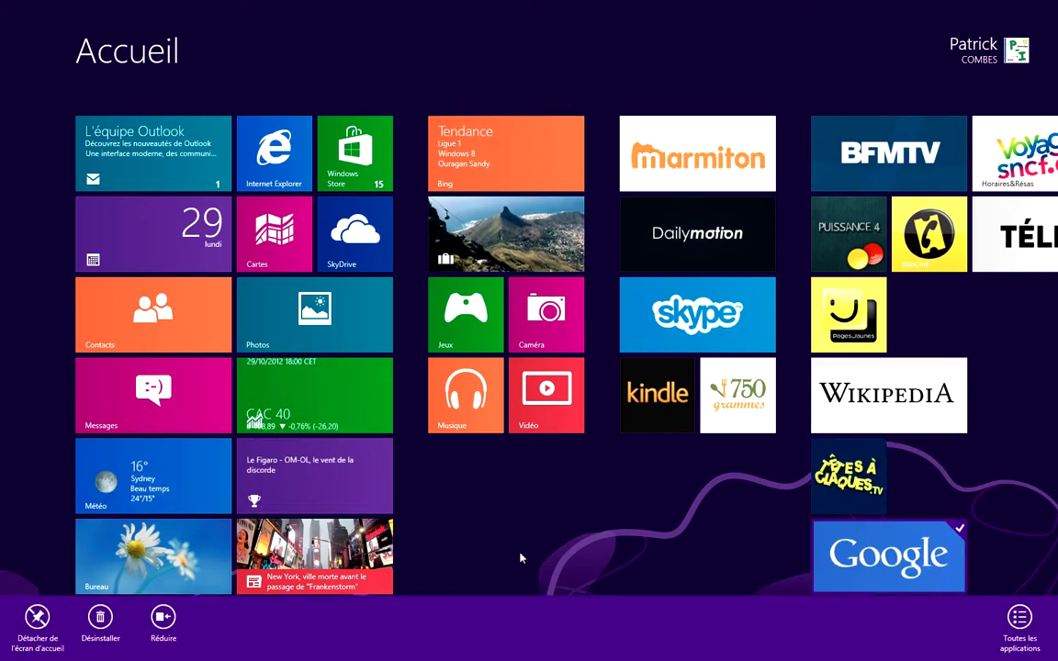
pyautogui.click(166, 620)
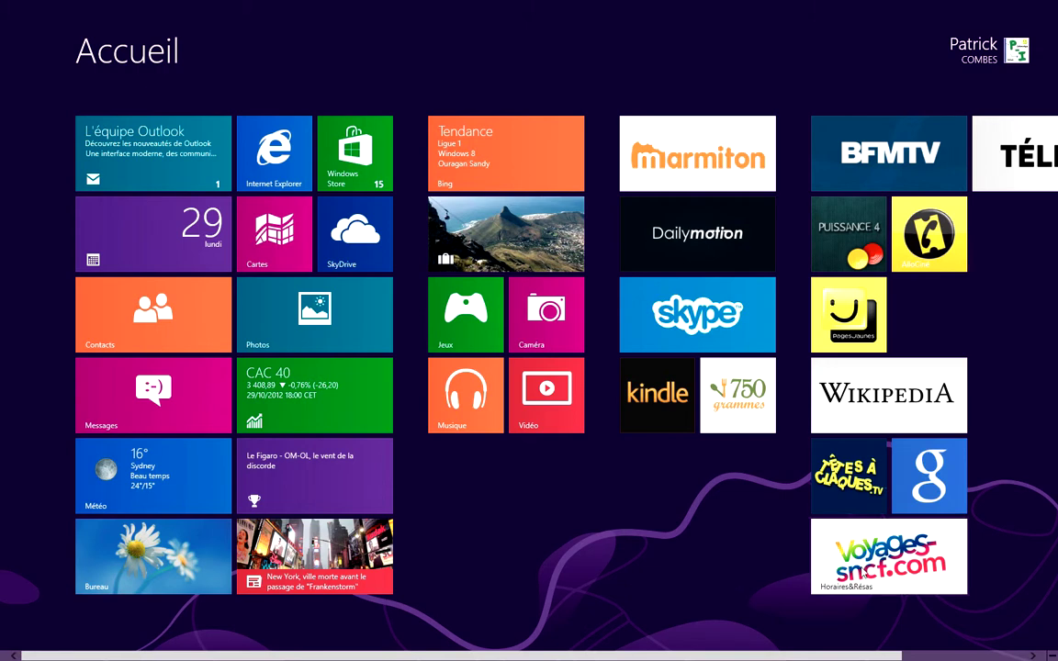
pyautogui.rightClick(863, 574)
pyautogui.click(166, 620)
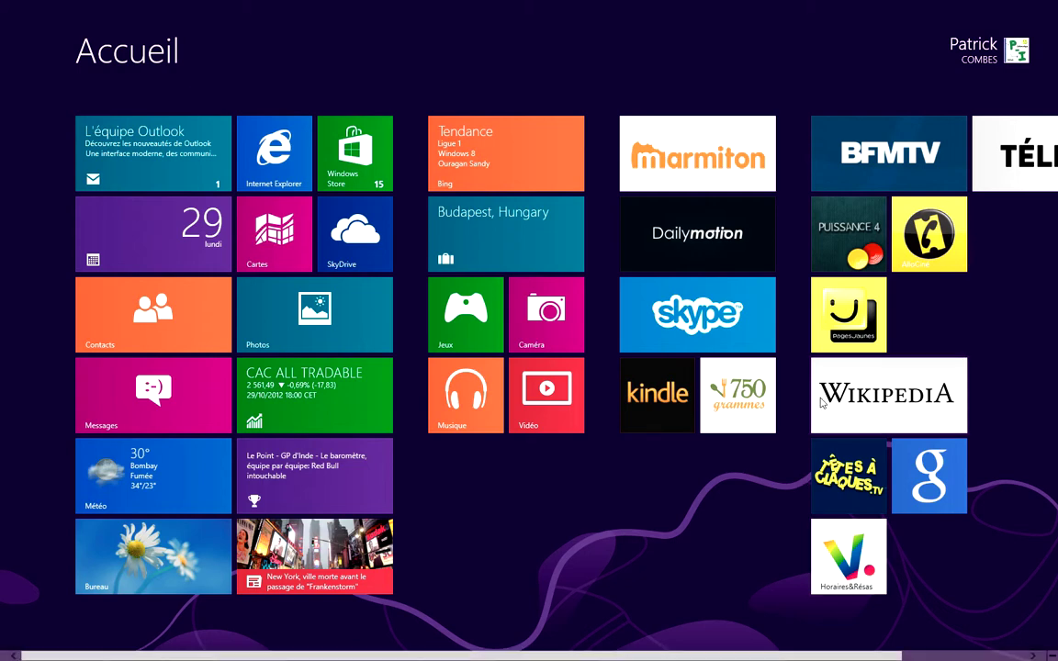
# Step: Enlarge the Voyages-sncf.com (Horaires&Résas) and Têtes à Claques tiles to the wide size
pyautogui.rightClick(851, 562)
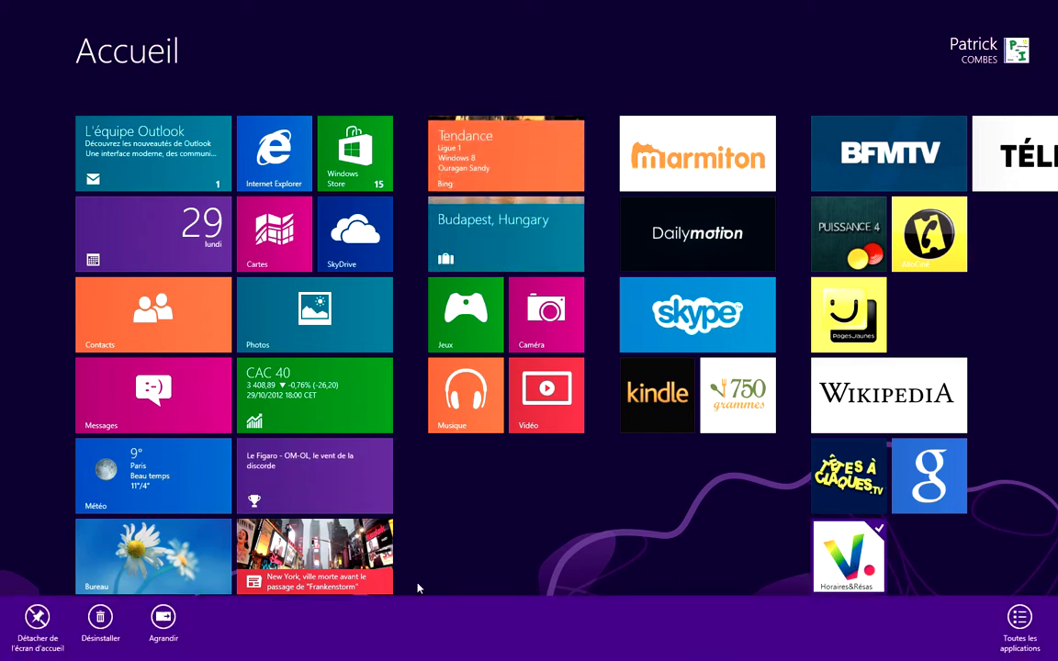
pyautogui.click(169, 628)
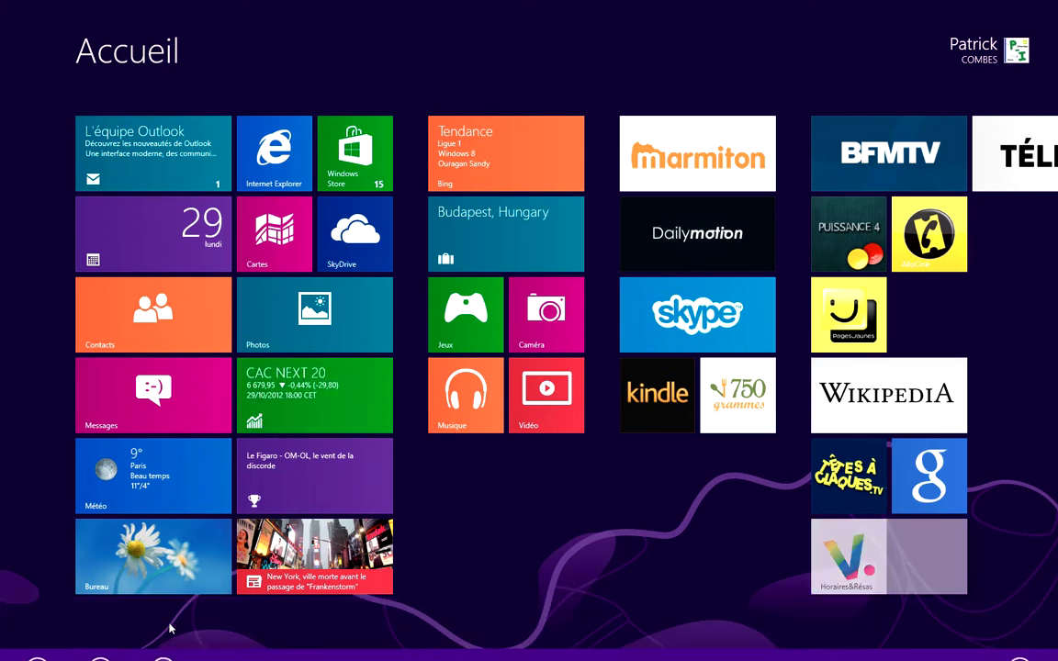
pyautogui.rightClick(841, 487)
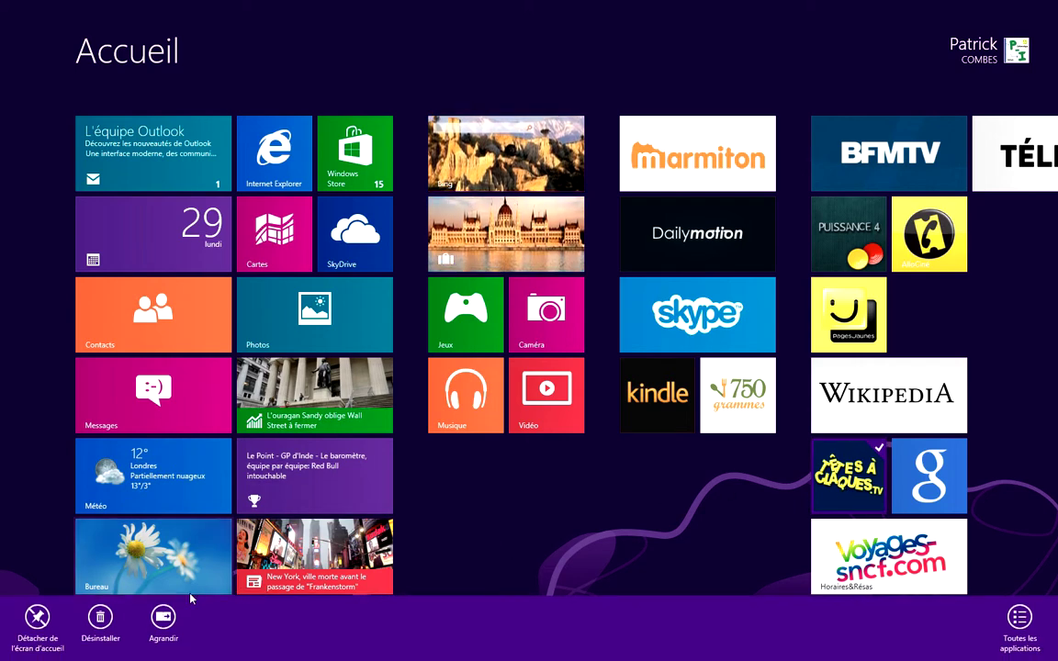
pyautogui.click(163, 618)
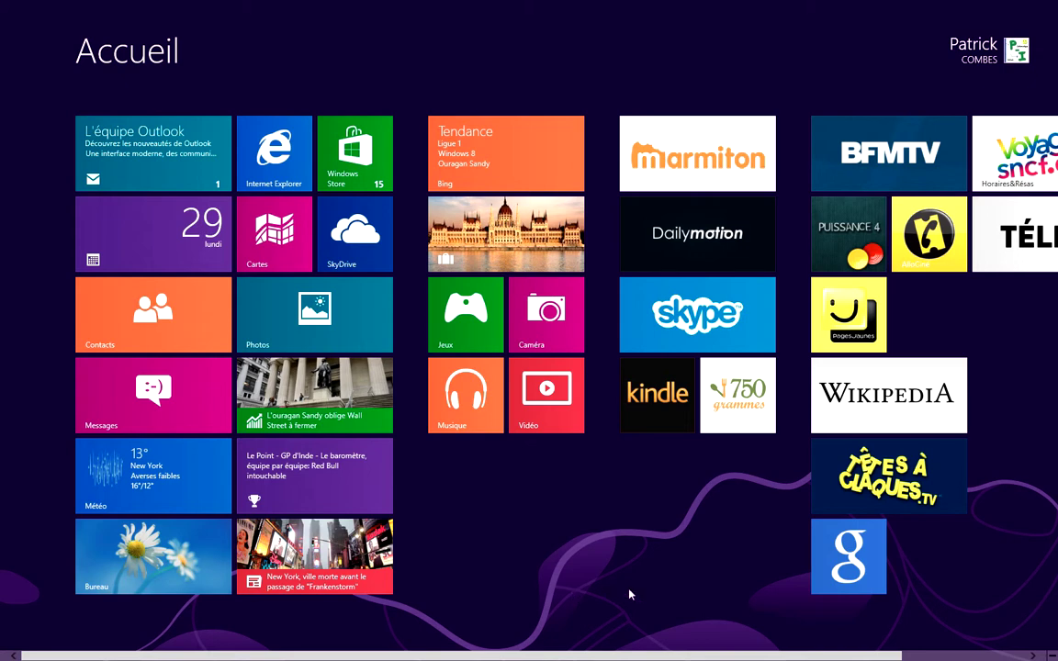
# Step: Reduce the Têtes à Claques and Voyages-sncf.com tiles back to the small size
pyautogui.rightClick(893, 491)
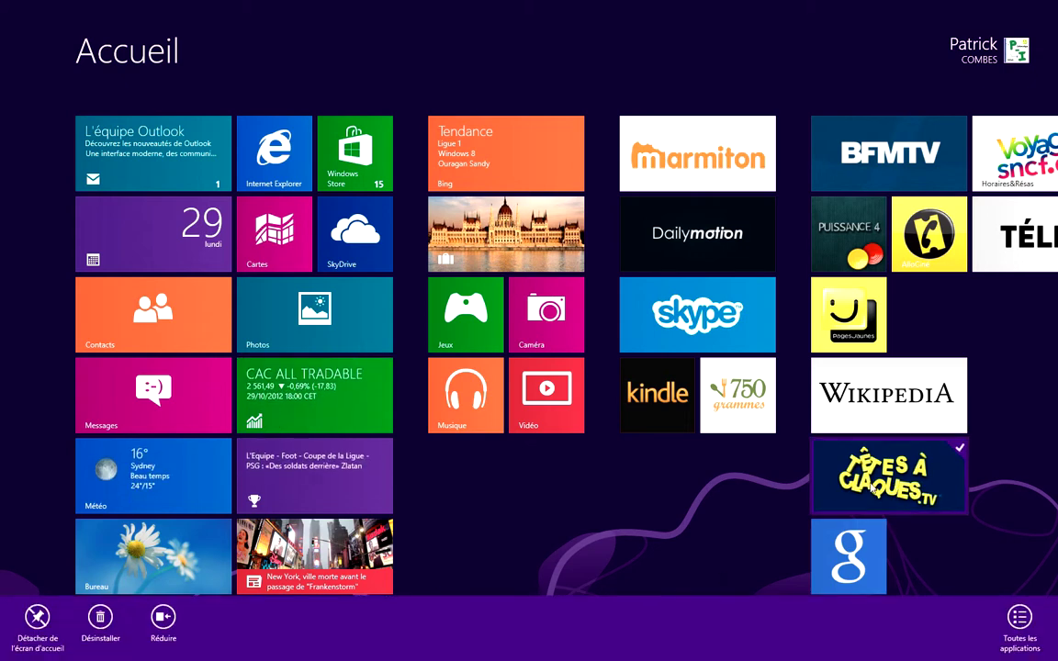
pyautogui.click(165, 618)
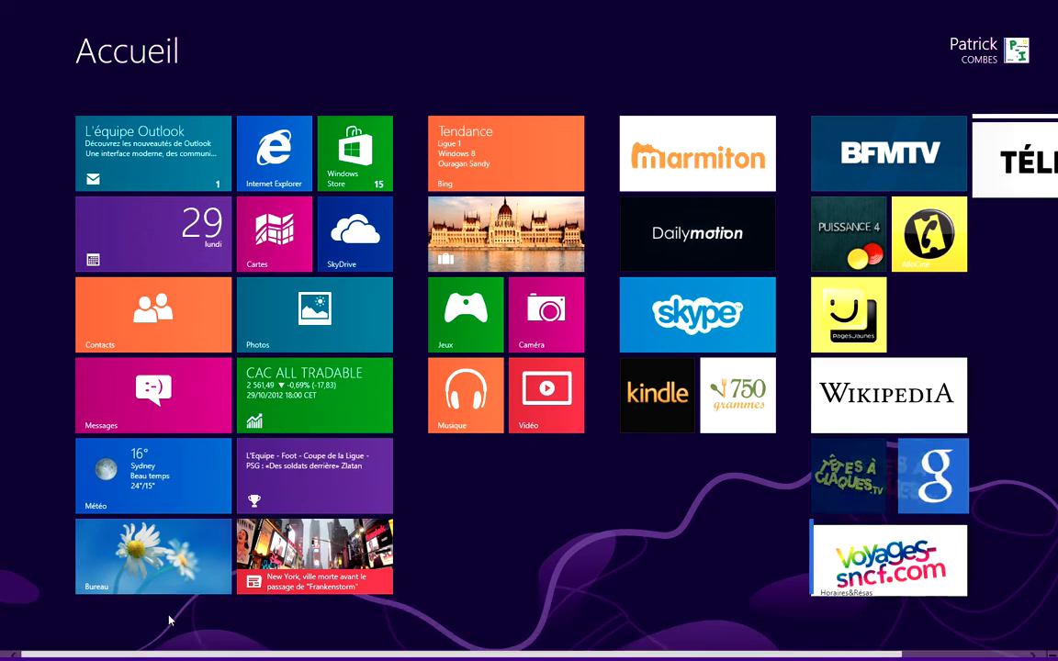
pyautogui.rightClick(861, 575)
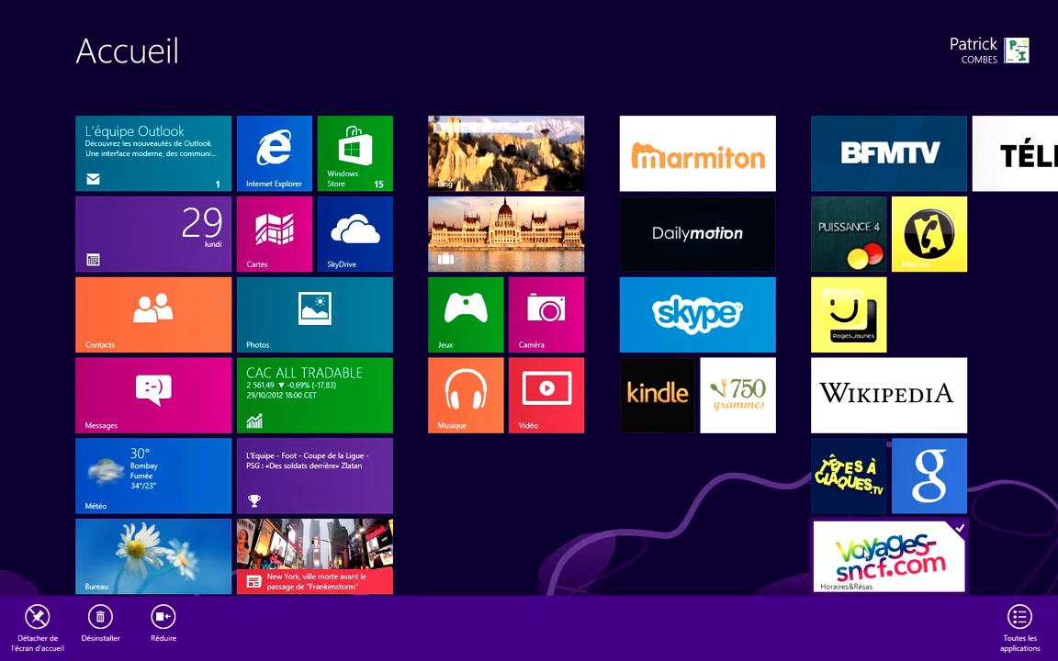
pyautogui.click(165, 617)
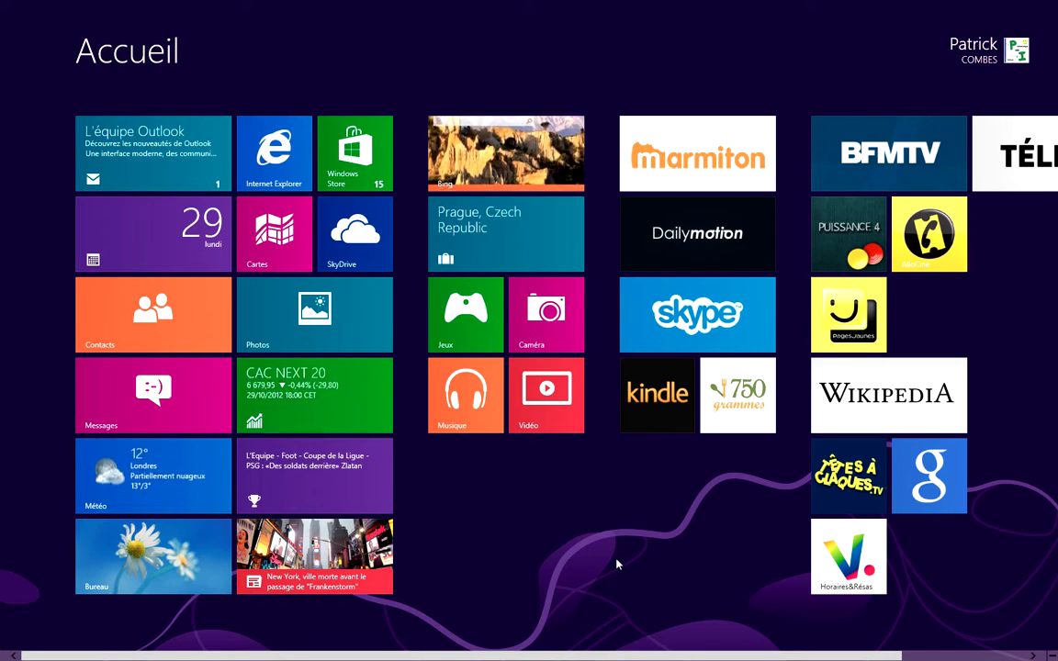
# Step: Move the Télé 7 tile from the last group into the second group, below the Musique and Vidéo tiles
pyautogui.scroll(-2, 878, 383)
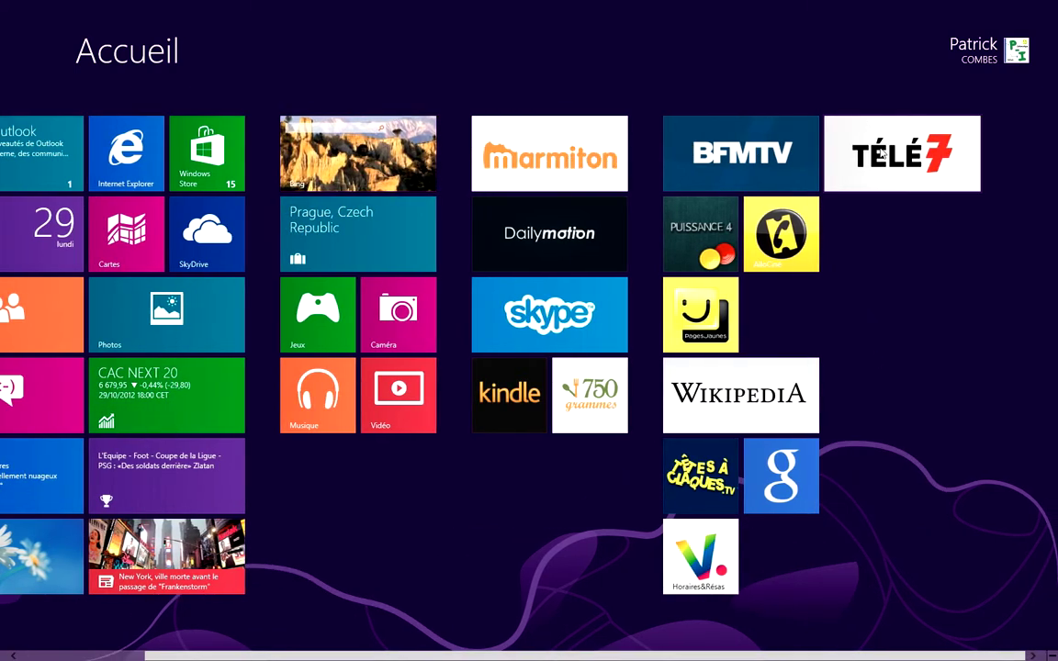
pyautogui.scroll(2, 927, 194)
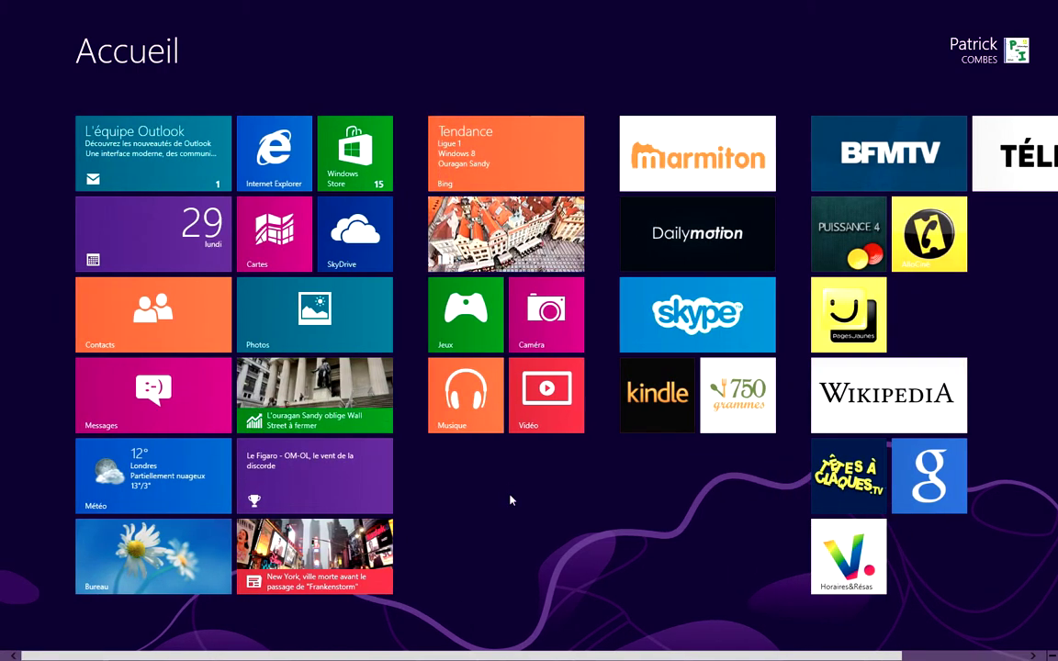
pyautogui.scroll(-2, 511, 500)
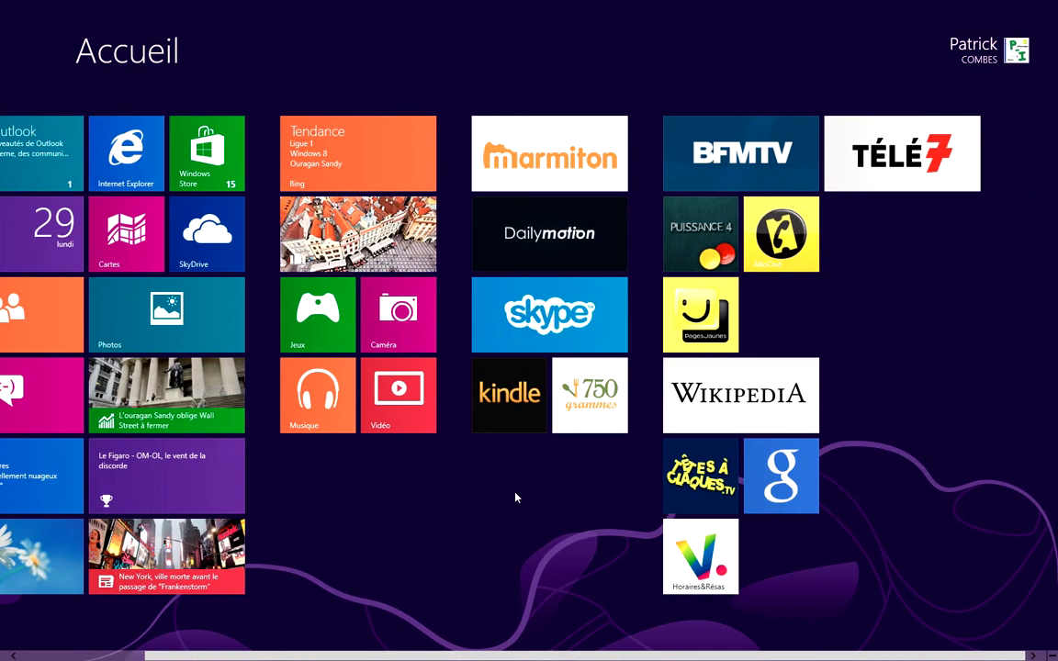
pyautogui.click(911, 162)
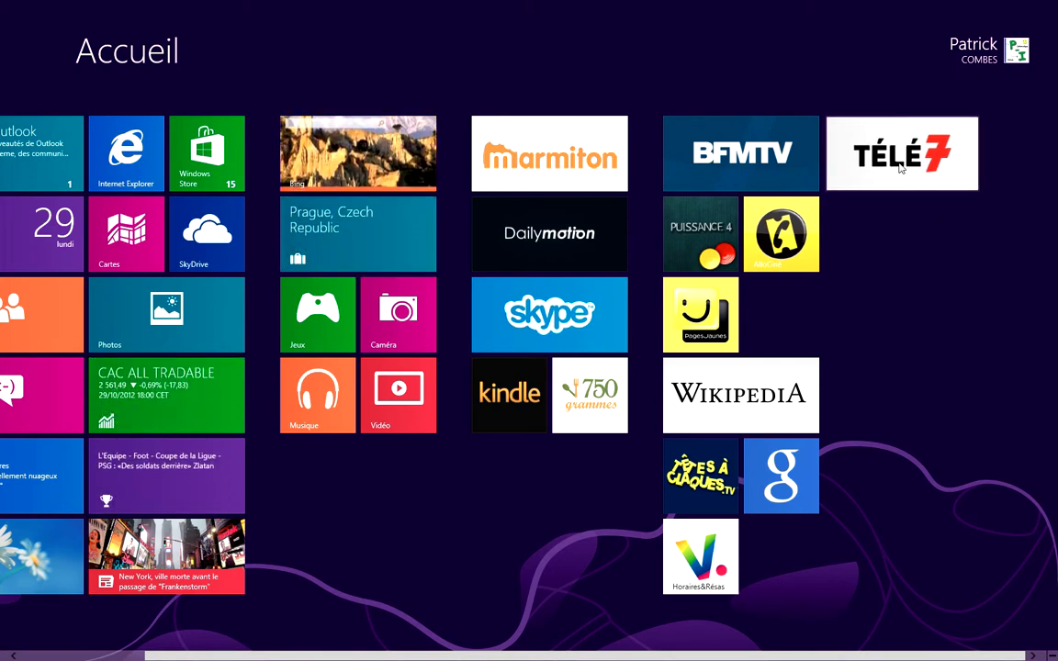
pyautogui.moveTo(912, 162); pyautogui.dragTo(361, 493)
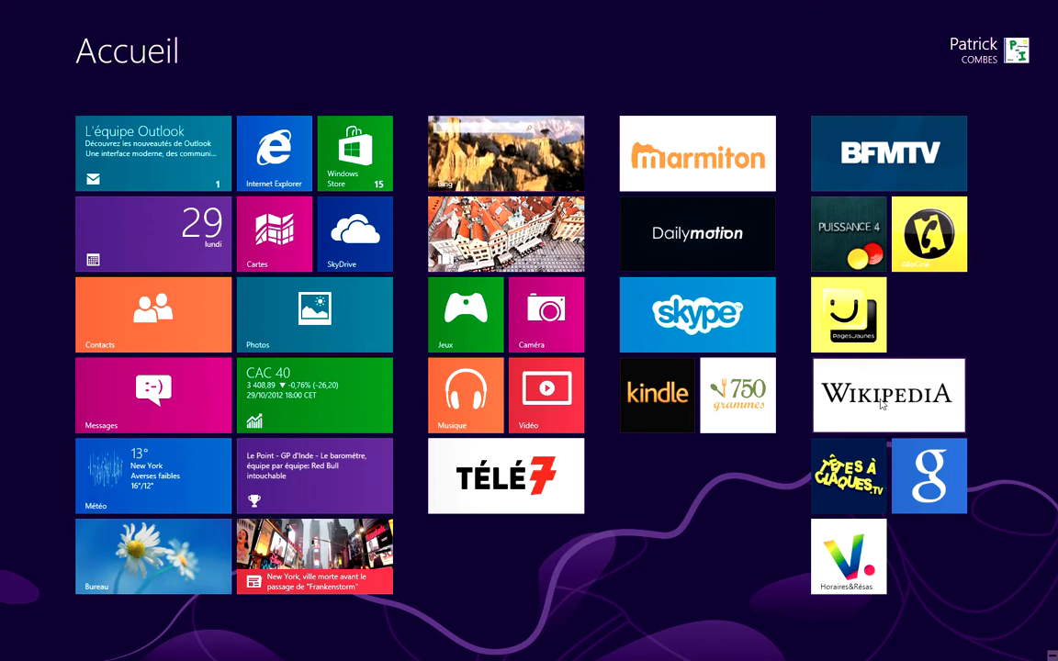
# Step: Move the Wikipedia tile into the second group above Jeux and Caméra, and the Kindle tile above Skype
pyautogui.moveTo(881, 404); pyautogui.dragTo(497, 323)
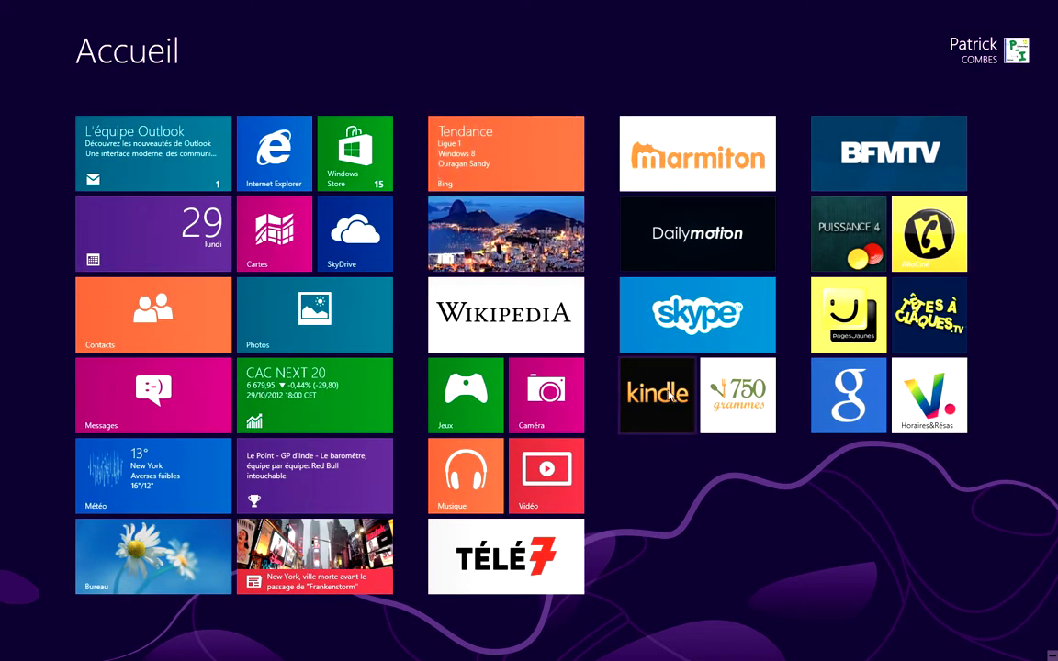
pyautogui.moveTo(675, 394); pyautogui.dragTo(675, 289)
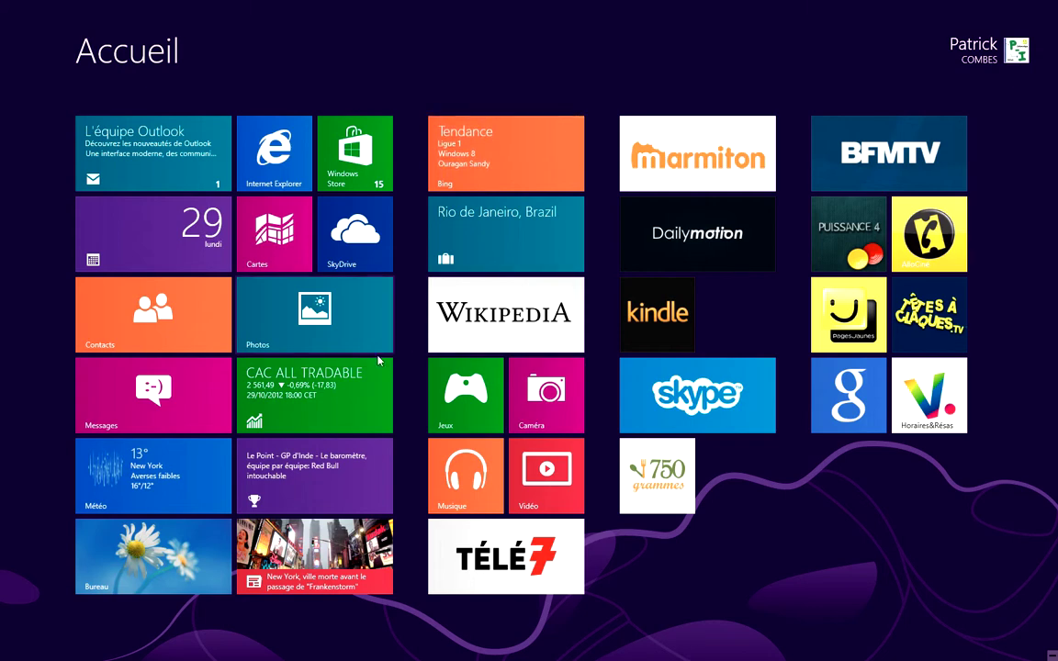
# Step: Turn off the live updates of the Finance tile showing the CAC 40 figures
pyautogui.rightClick(349, 395)
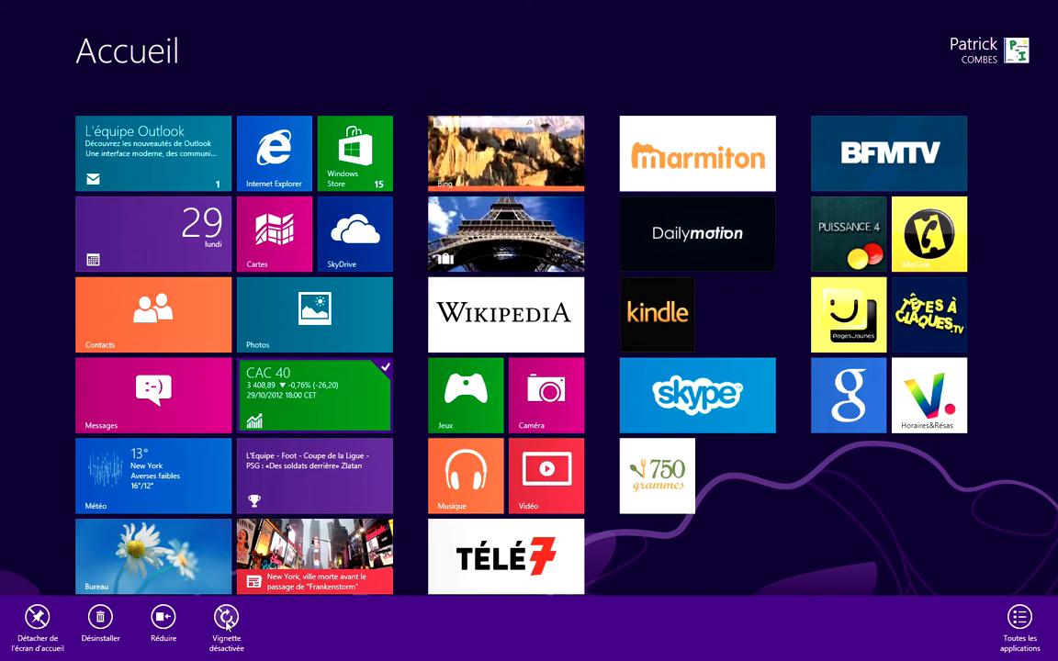
pyautogui.press('Escape')
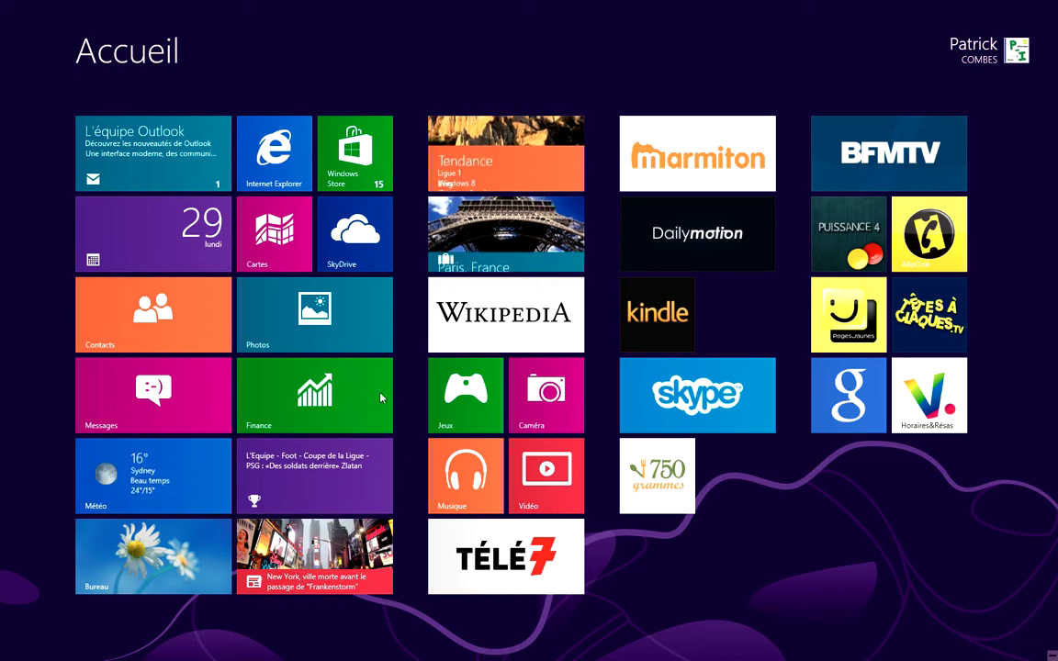
# Step: Turn off the live updates of the Météo tile and turn them back on
pyautogui.rightClick(177, 477)
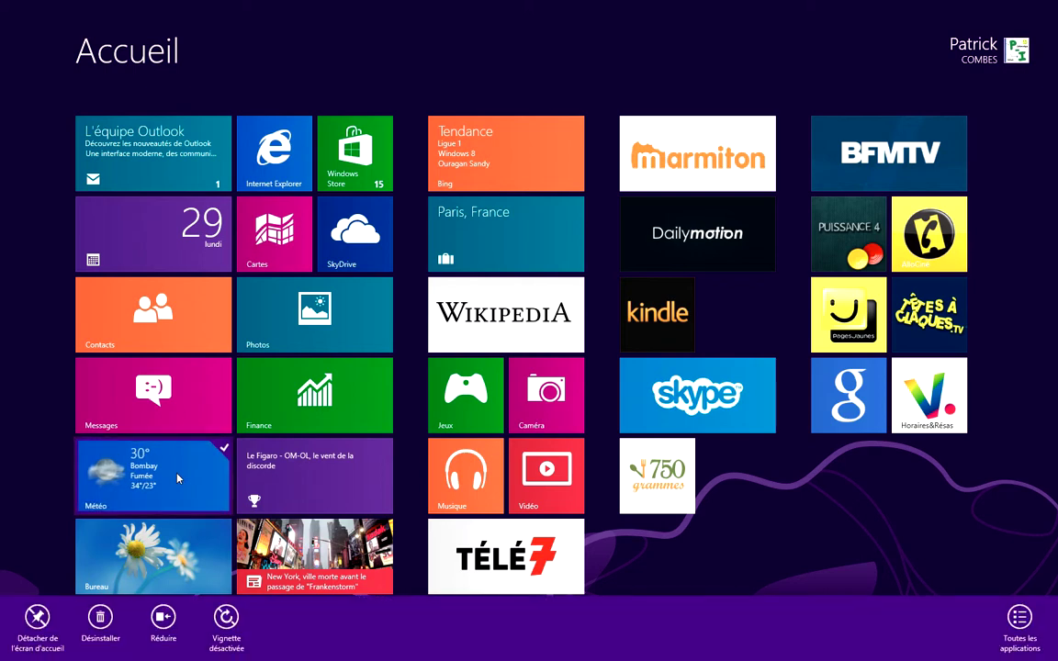
pyautogui.click(229, 628)
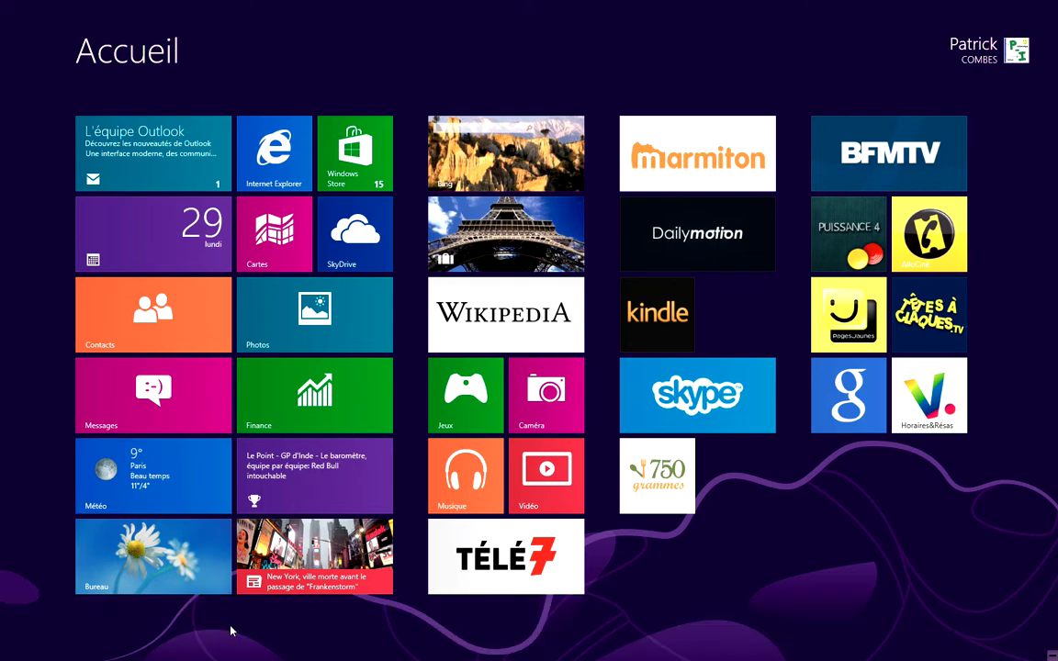
pyautogui.rightClick(164, 476)
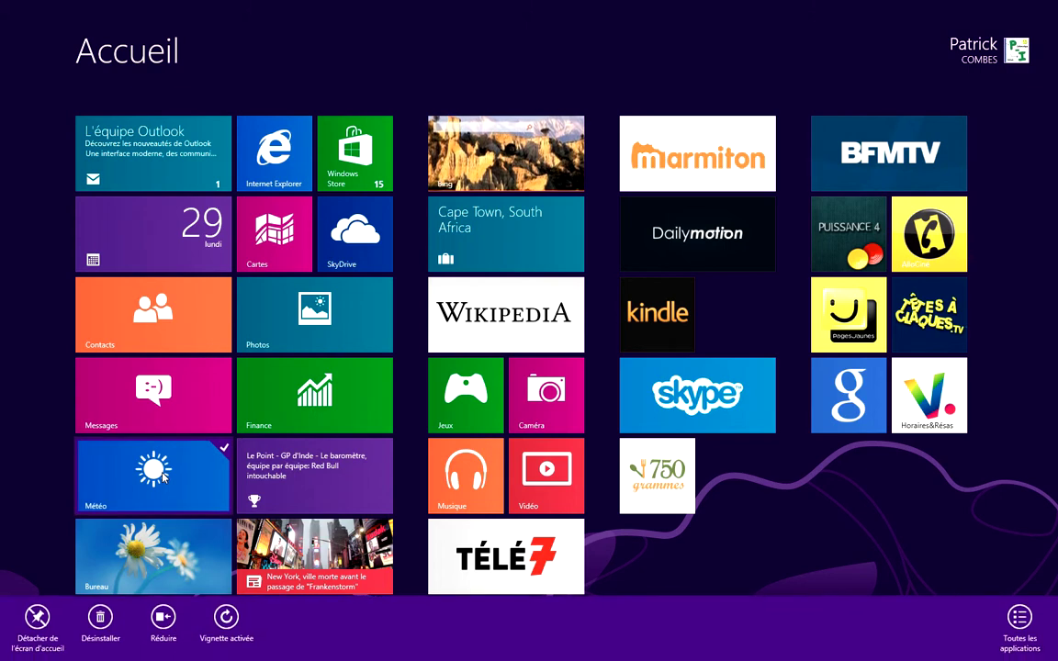
pyautogui.click(229, 619)
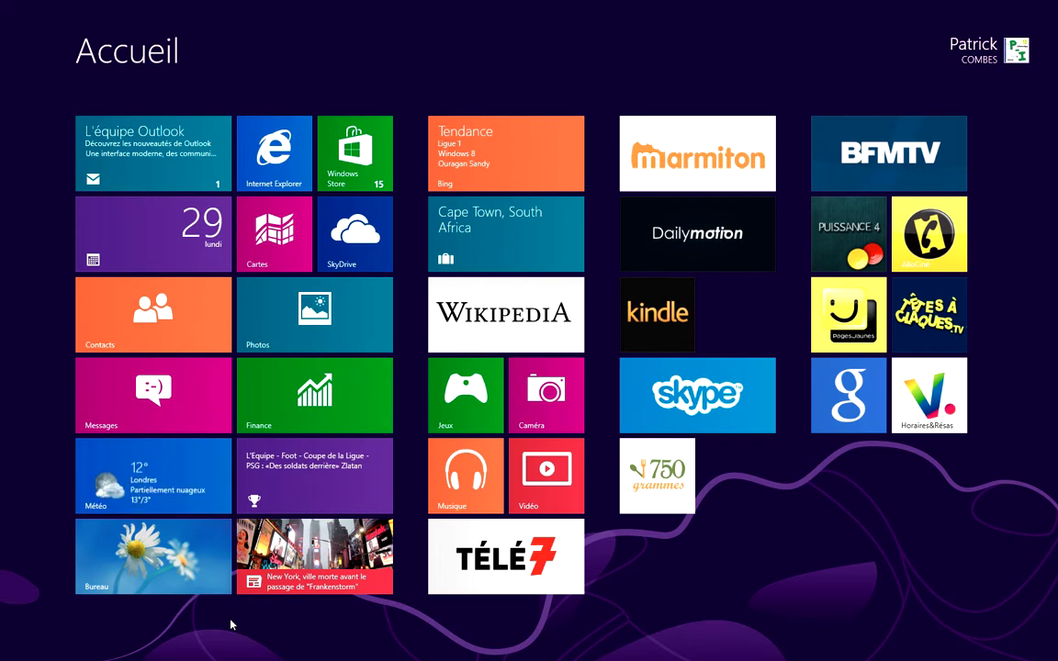
# Step: Turn the live updates of the Finance tile back on
pyautogui.rightClick(313, 405)
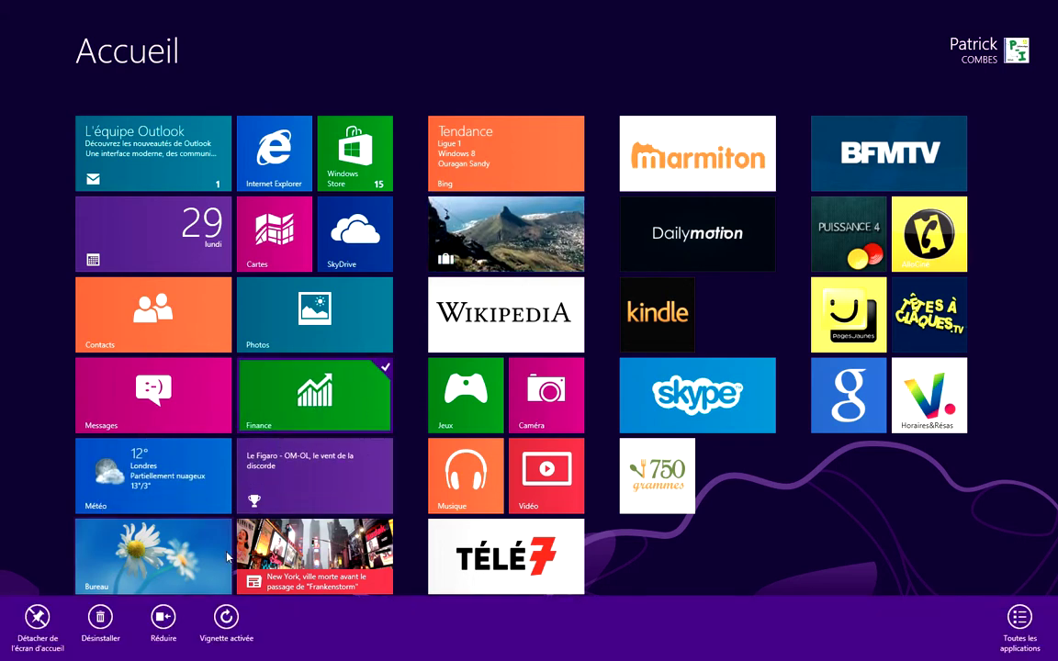
pyautogui.click(226, 618)
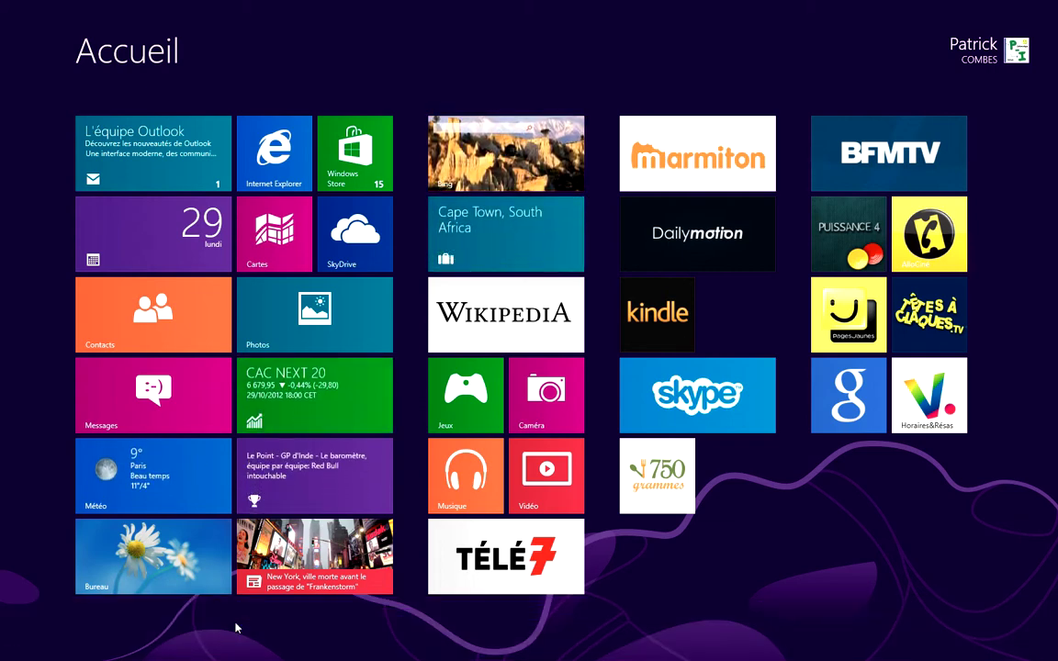
# Step: Check the Skype tile for a live-update option, deselect it, and turn on live updates for the Marmiton tile
pyautogui.rightClick(727, 398)
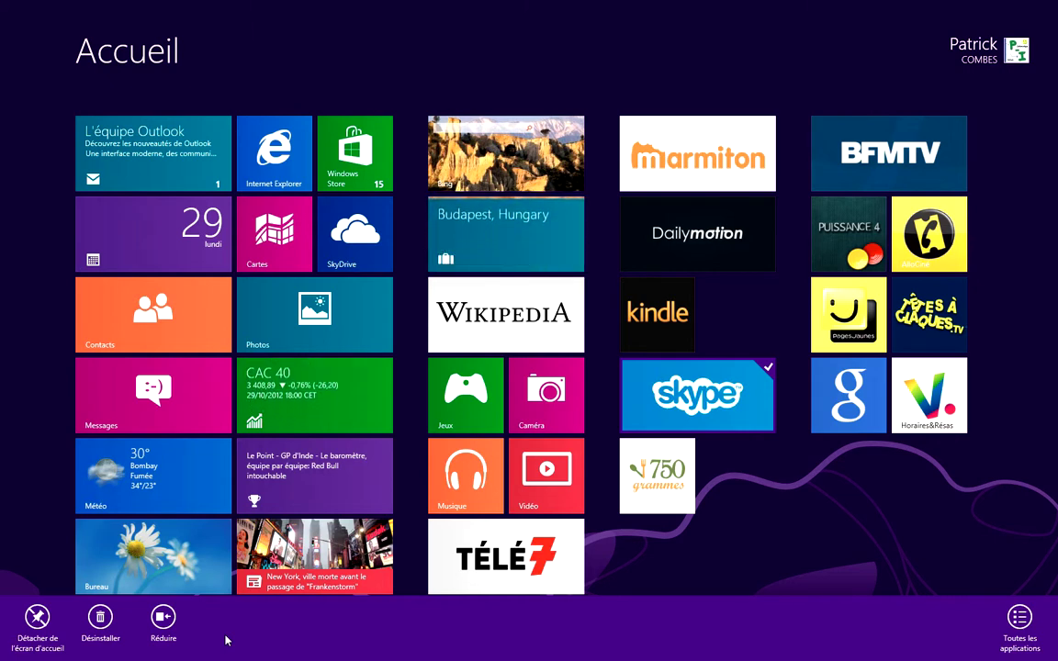
pyautogui.rightClick(709, 396)
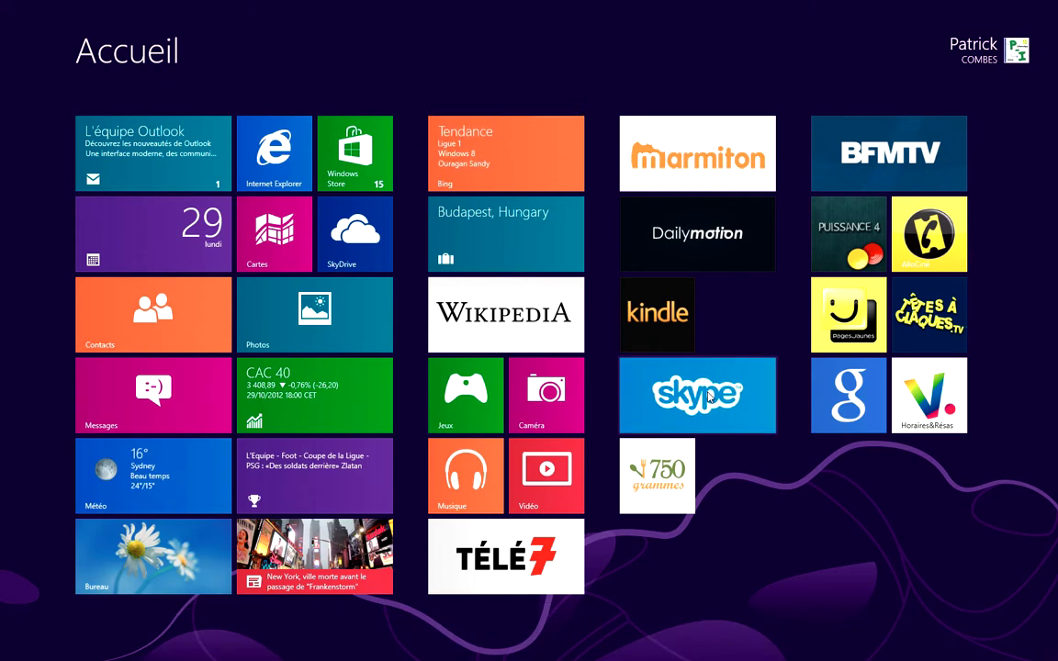
pyautogui.rightClick(734, 161)
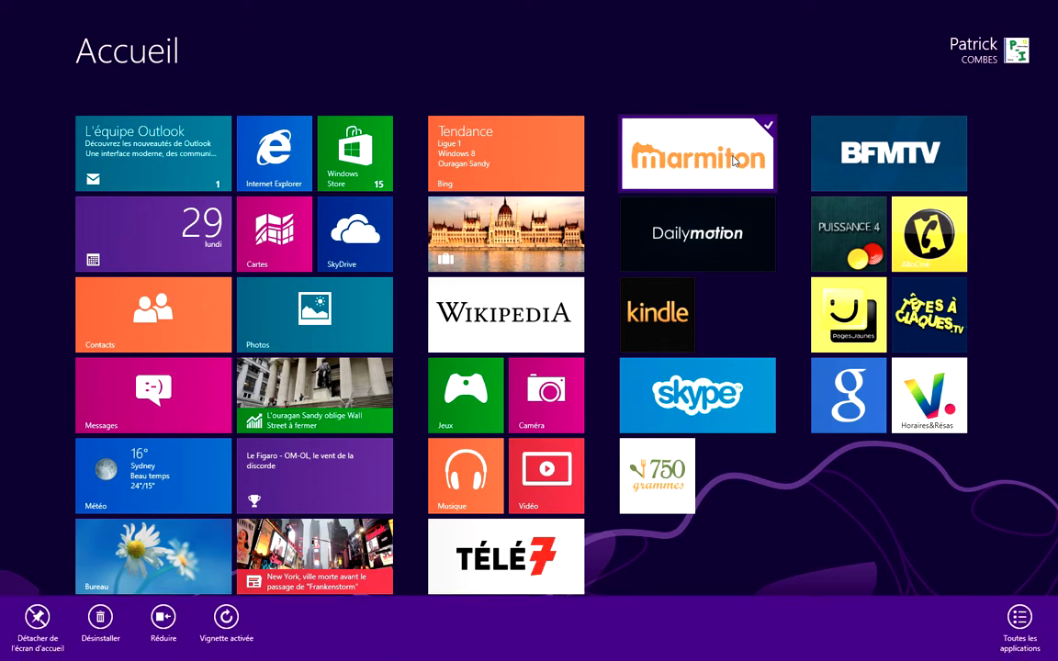
pyautogui.click(227, 619)
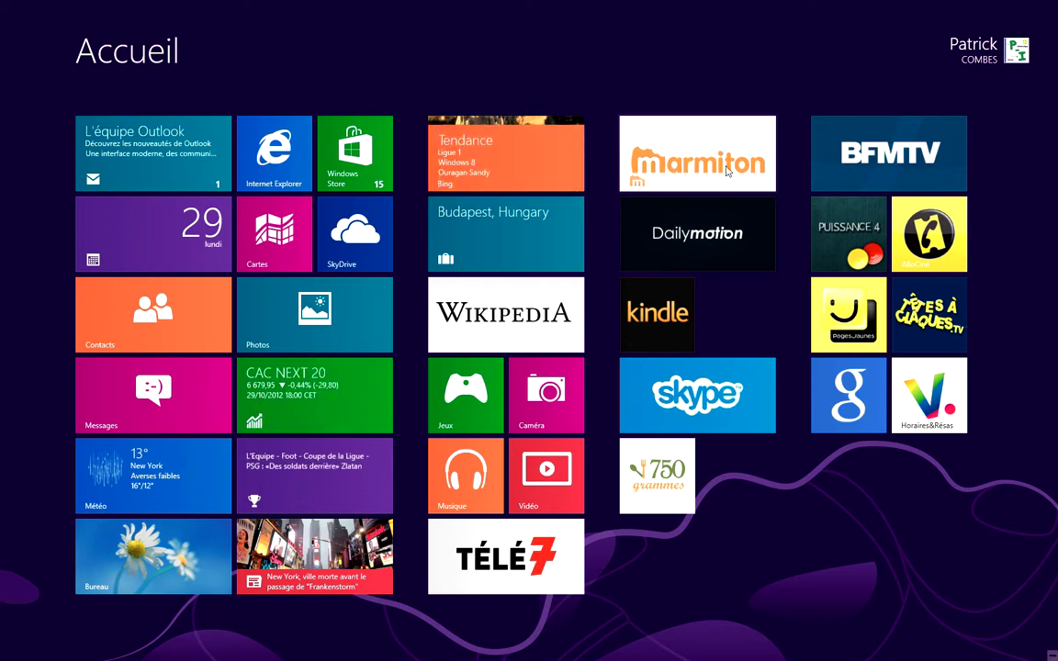